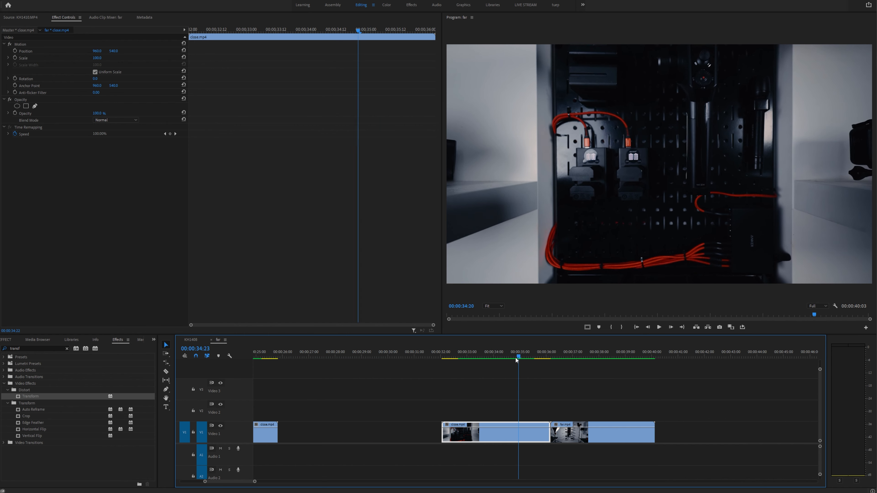
left_click_drag(515, 358, 537, 361)
left_click_drag(99, 58, 80, 59)
key("ctrl+z")
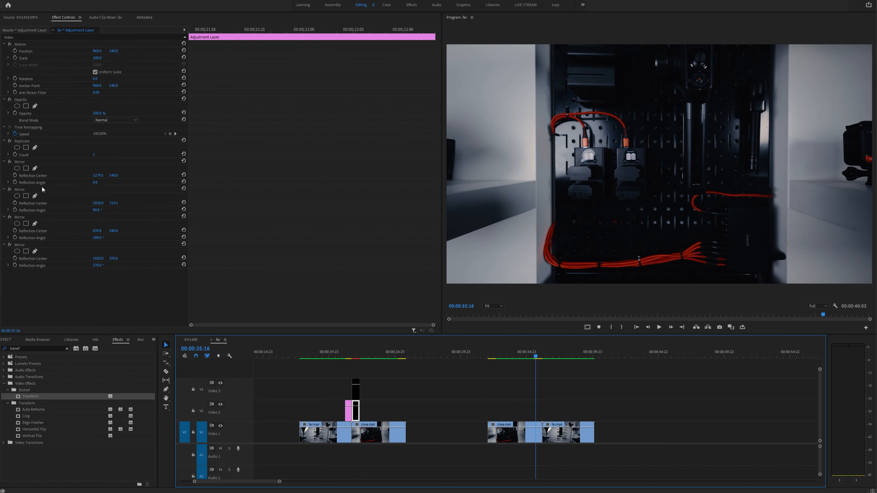
Duplicate the adjustment layer with Replicate and Mirror effects onto Video 2 above the end of the close clip, ending at the cut.
left_click_drag(358, 415, 540, 412, "alt")
left_click(568, 410)
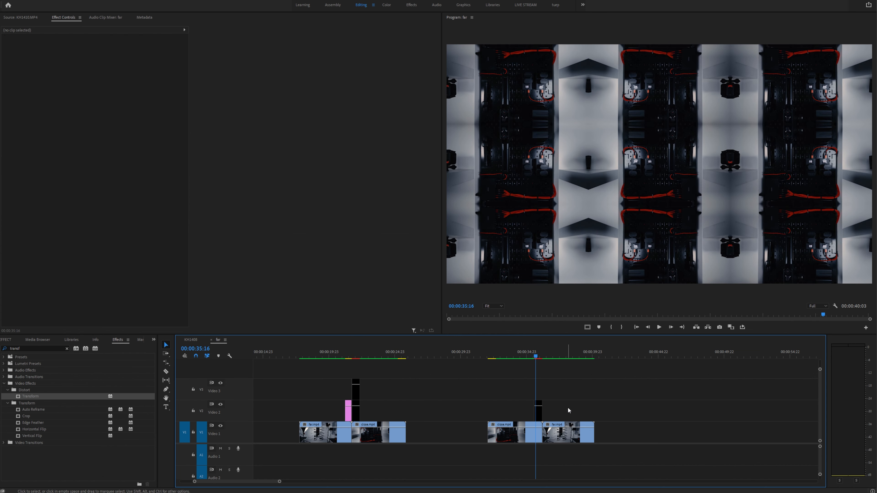
key("equal")
key("equal")
left_click(553, 411)
left_click_drag(537, 357, 534, 359)
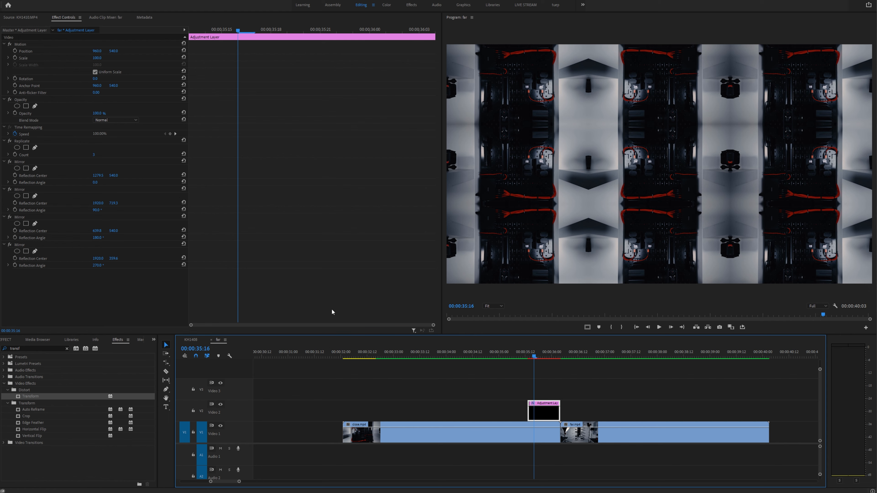
Add a plain adjustment layer on Video 3 and trim it to match the mirrored adjustment layer beneath it.
left_click(15, 341)
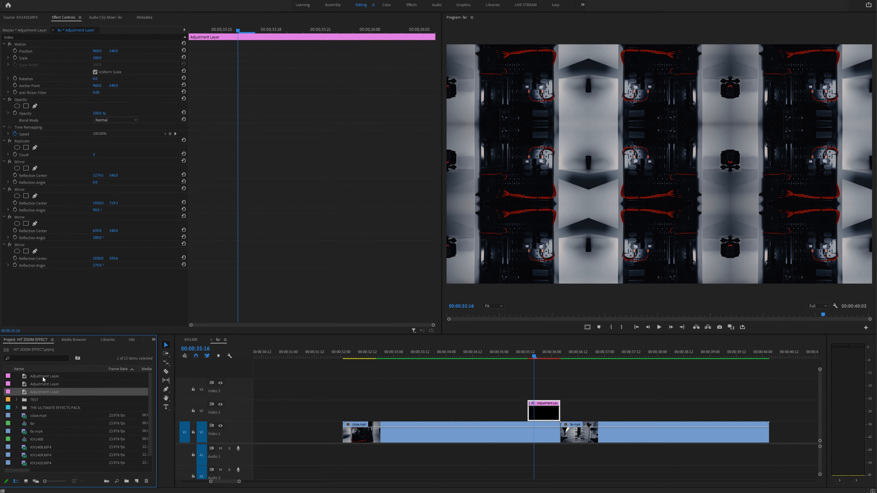
left_click_drag(36, 395, 579, 395)
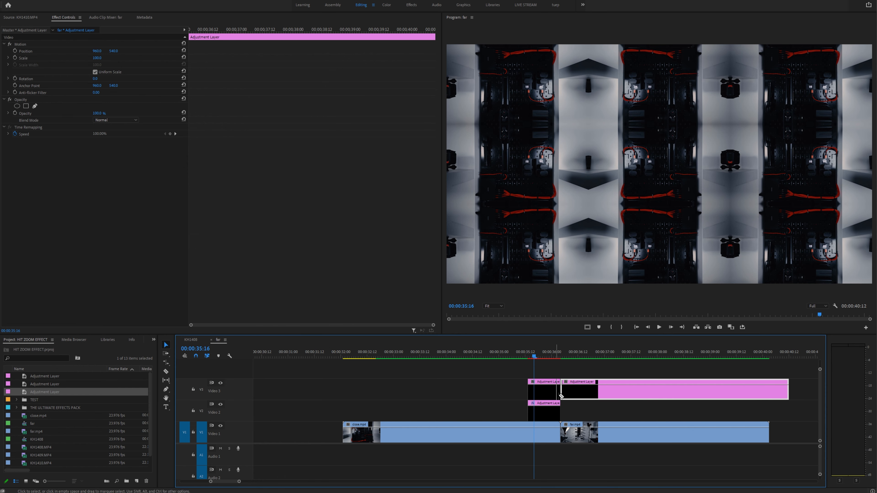
key("Delete")
left_click(538, 392)
key("=")
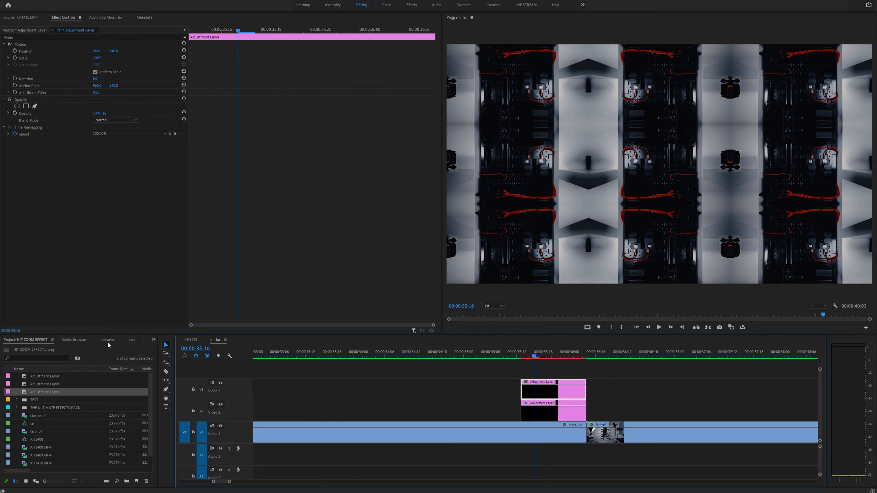
Apply the Transform effect to the Video 3 adjustment layer and set its Scale to 300.
scroll(108, 343, "down", 3)
left_click(138, 341)
left_click_drag(37, 397, 543, 390)
left_click(97, 175)
type("3")
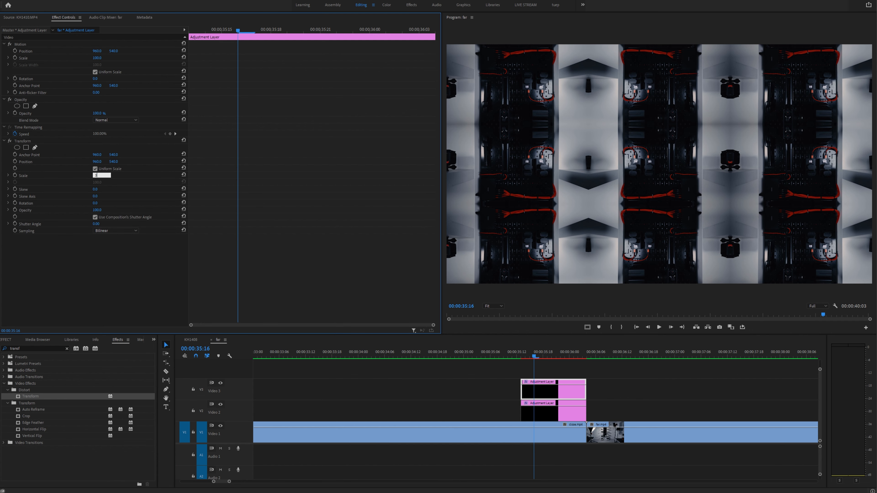
type("00")
key("Return")
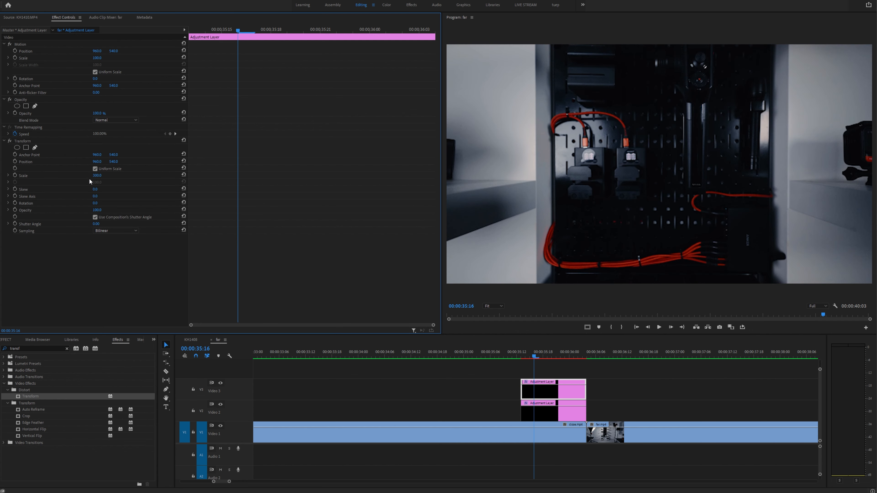
Animate the Transform Scale from 300 at the layer's start down to a much smaller value near its end.
left_click_drag(220, 30, 405, 31)
left_click(15, 176)
type("156")
key("Return")
mouse_move(97, 176)
left_mouse_down()
mouse_move(117, 175)
mouse_move(93, 175)
left_mouse_up()
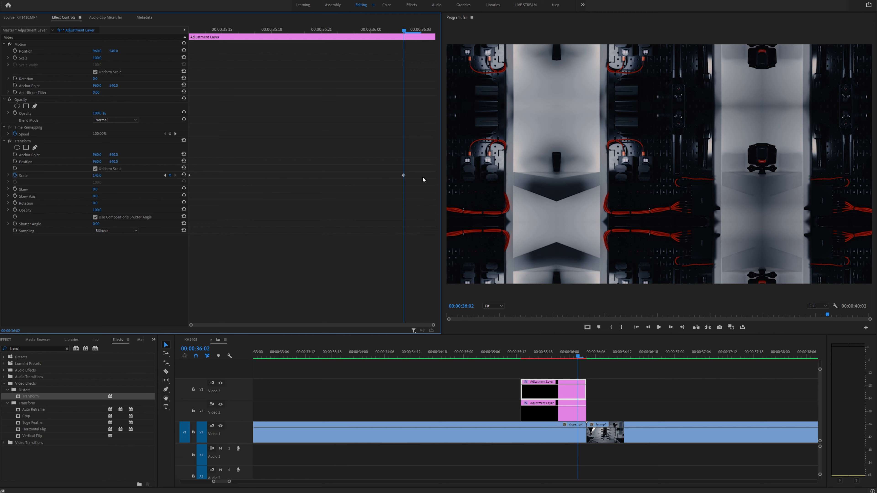
left_click_drag(403, 175, 422, 177)
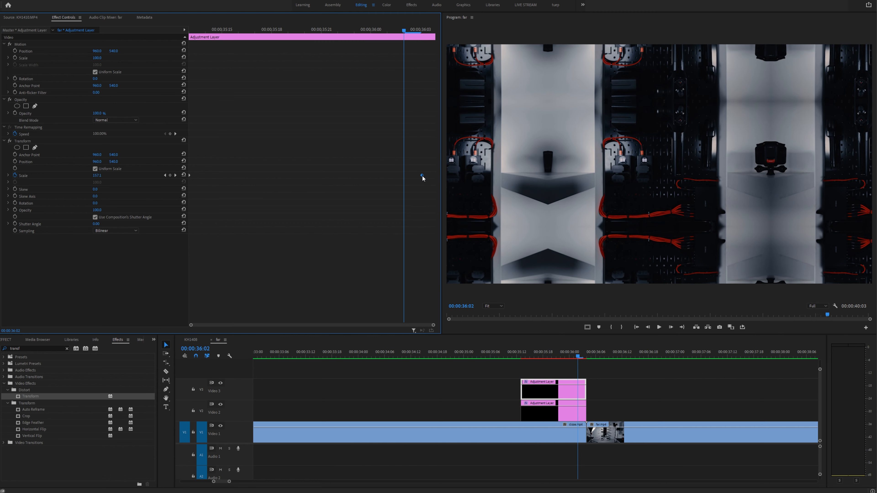
Apply easing to the first Transform Scale keyframe and Ease In to the last one.
right_click(189, 175)
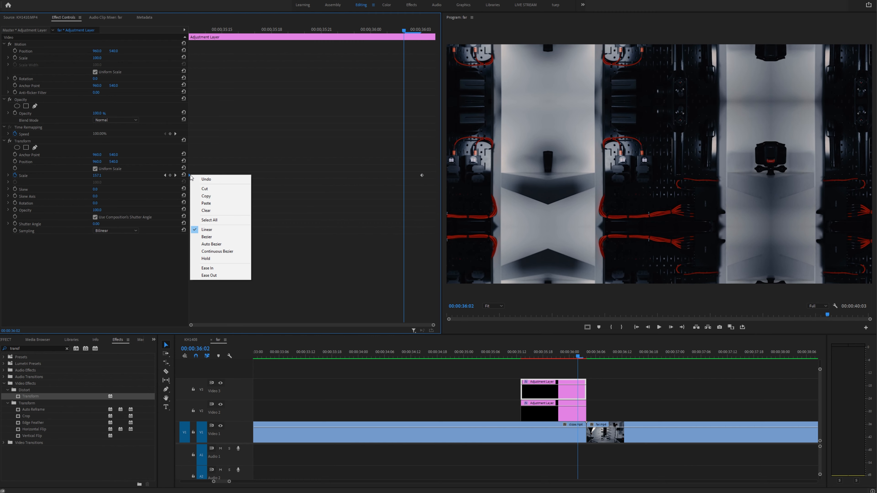
left_click(227, 268)
right_click(422, 175)
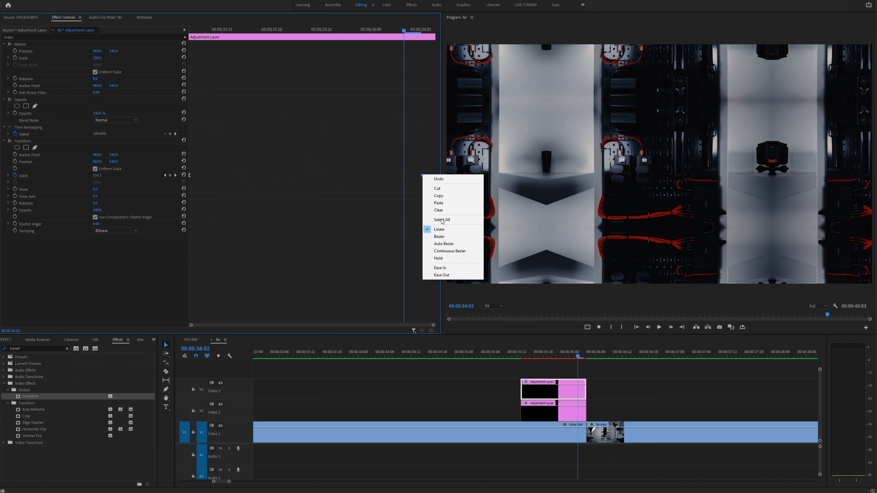
left_click(449, 268)
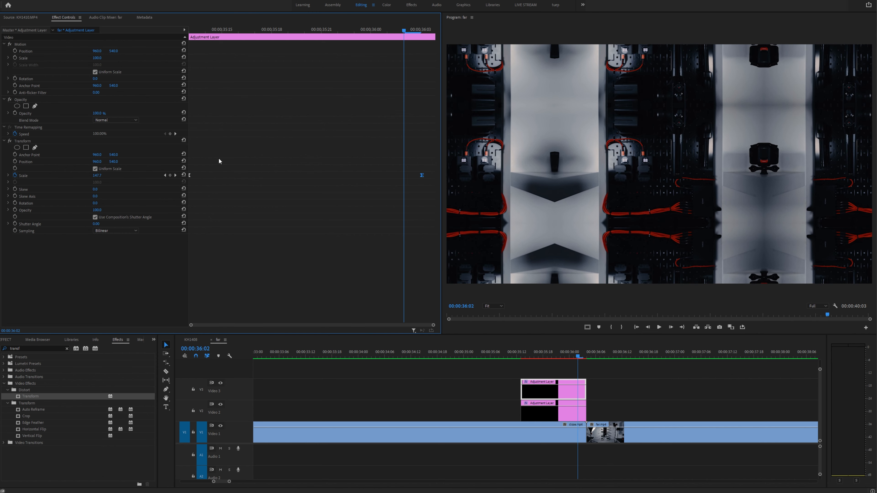
Reshape the Scale curve for a slow start and fast finish, and move the last keyframe to the layer's end.
left_click(8, 175)
left_click_drag(243, 198, 239, 246)
left_click_drag(228, 183, 349, 181)
left_click_drag(390, 215, 434, 207)
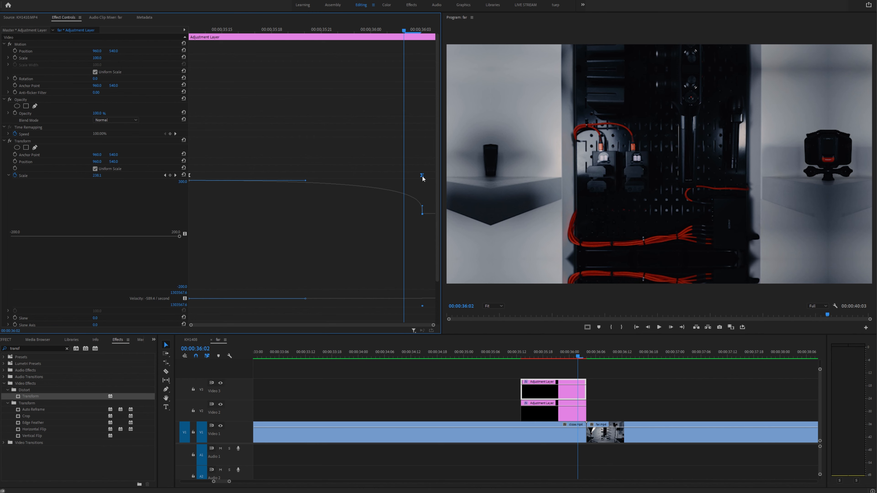
left_click_drag(422, 176, 435, 176)
Turn off the composition's shutter angle in the Transform effect and set Shutter Angle to 100.
scroll(167, 291, "down", 2)
left_click(96, 319)
type("100")
key("Return")
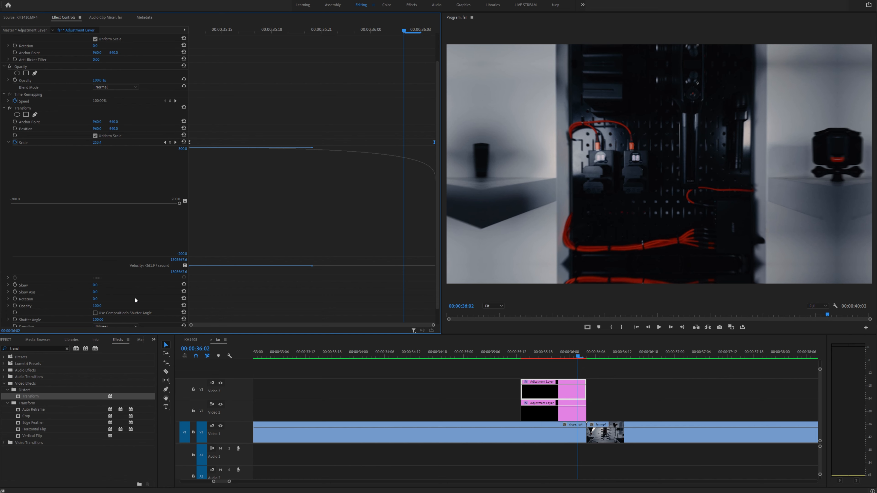
Play back the transition across the cut from the close clip to the far clip.
left_click(461, 353)
key("space")
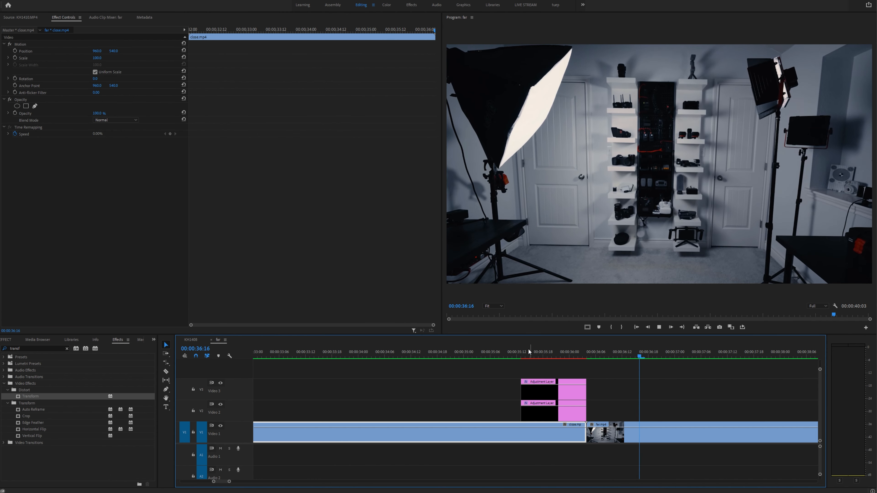
left_click(517, 352)
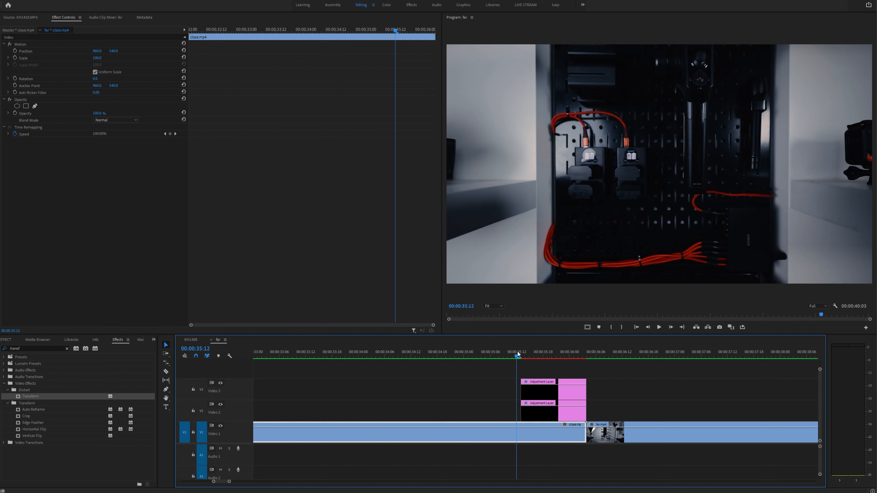
left_click_drag(551, 354, 512, 355)
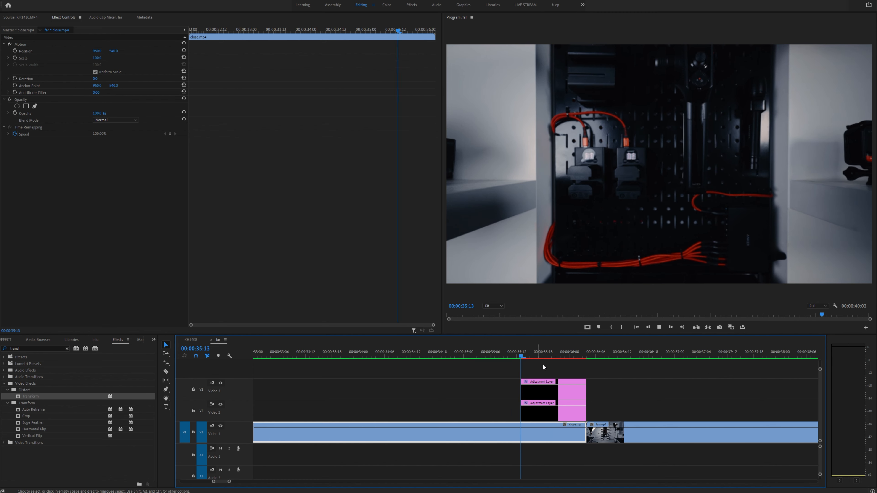
Smooth the end of the Video 3 layer's Scale curve around its last keyframe and preview the zoom.
left_click(562, 391)
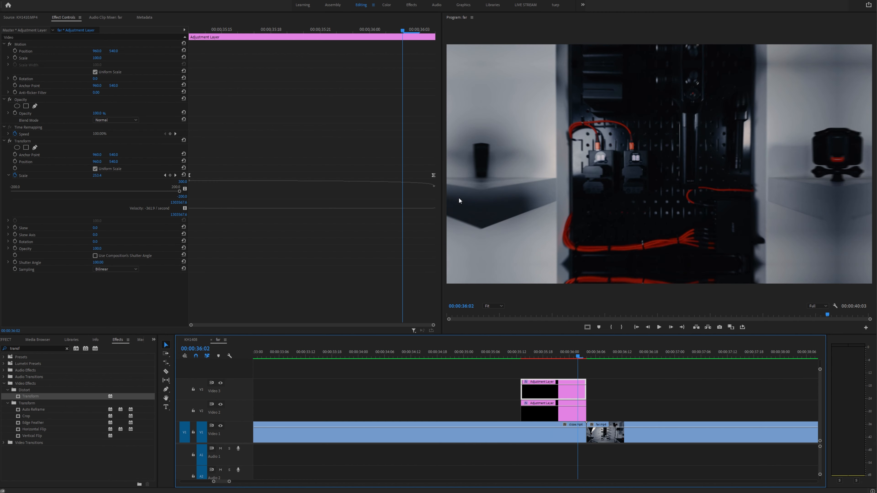
left_click_drag(433, 176, 415, 266)
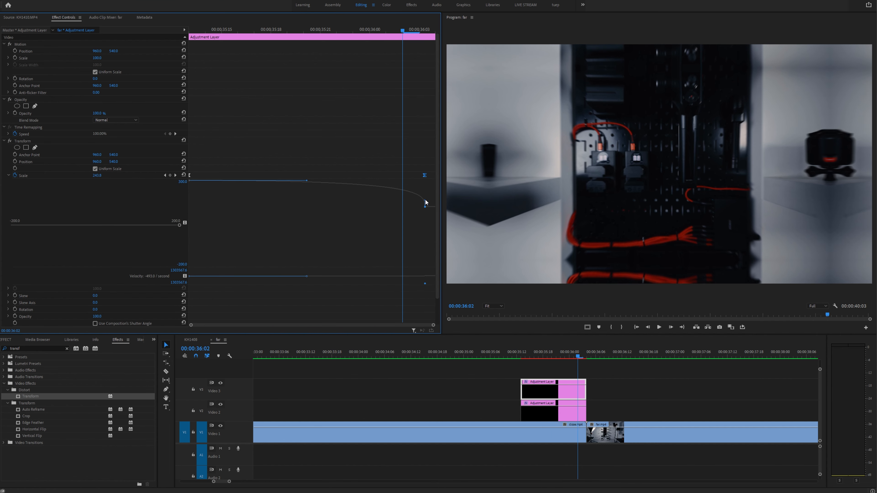
left_click_drag(425, 203, 436, 179)
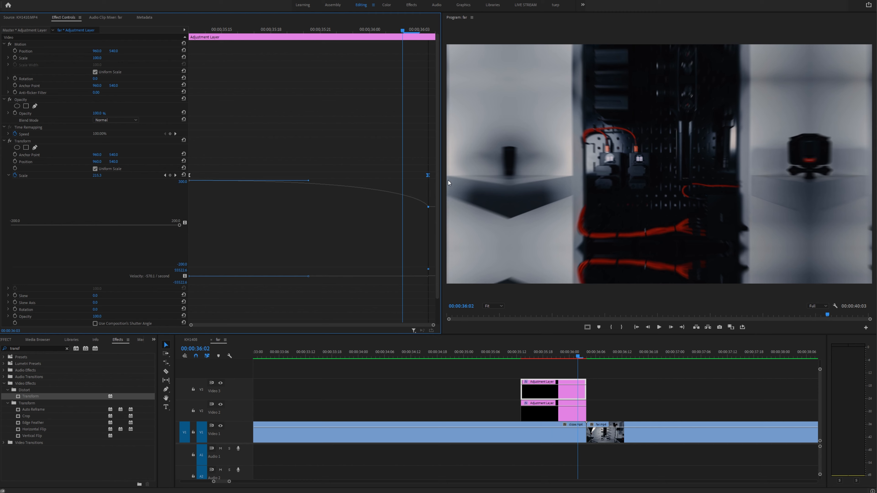
left_click(510, 356)
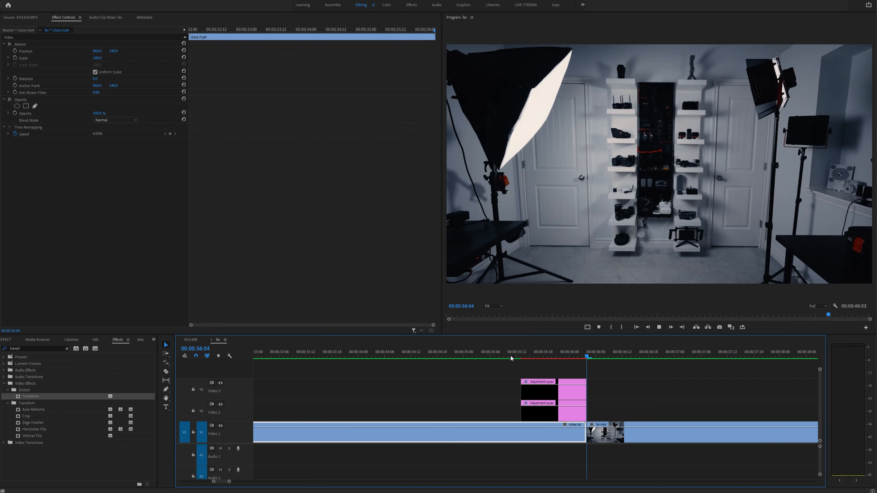
key("space")
Duplicate the mirrored Video 2 adjustment layer so the copy starts at the cut above the far clip.
left_click(543, 356)
left_click(550, 413)
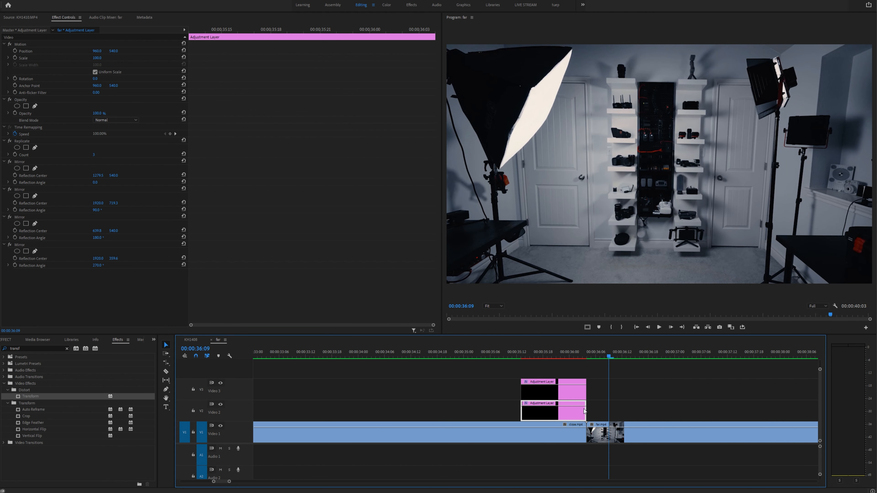
left_click_drag(550, 415, 611, 415)
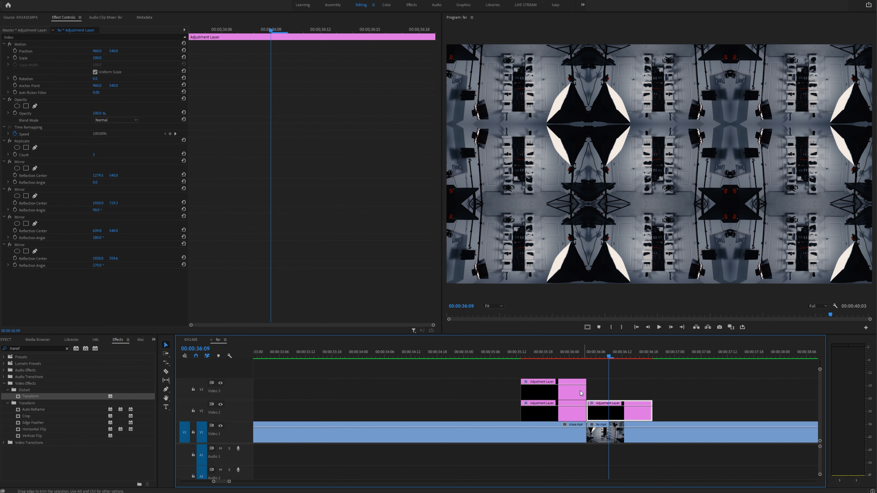
Add a plain adjustment layer on Video 3 after the cut and trim it to match the mirrored copy beneath it.
left_click(18, 341)
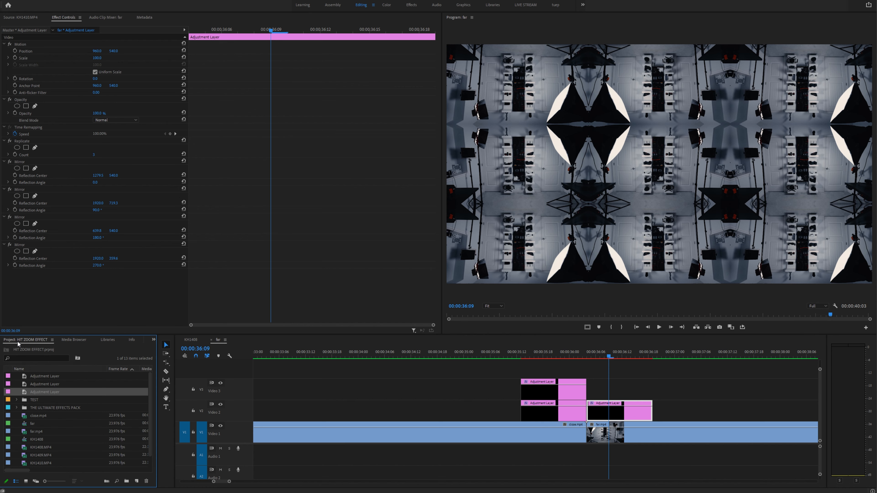
left_click_drag(38, 393, 588, 390)
key("c")
left_click(655, 394)
key("v")
left_click(674, 394)
key("Delete")
Apply the Transform effect to the Video 3 adjustment layer after the cut and keyframe an enlarged Scale at its start.
left_click(90, 340)
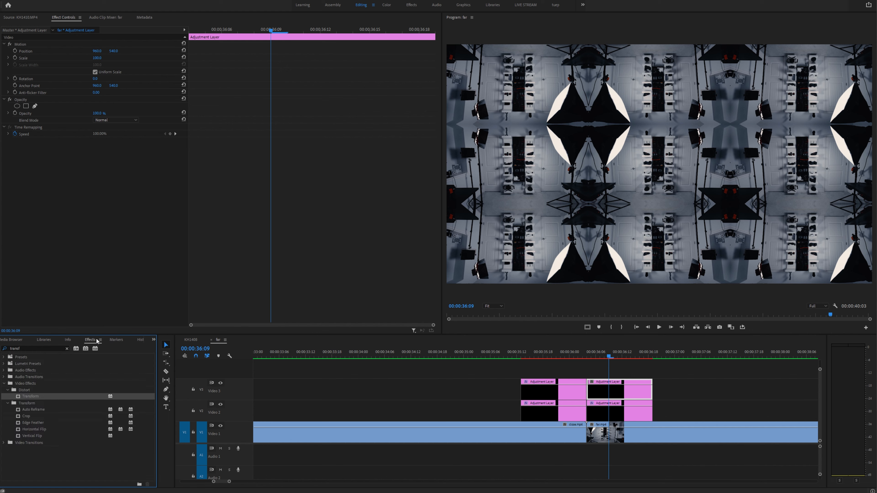
left_click_drag(35, 401, 599, 392)
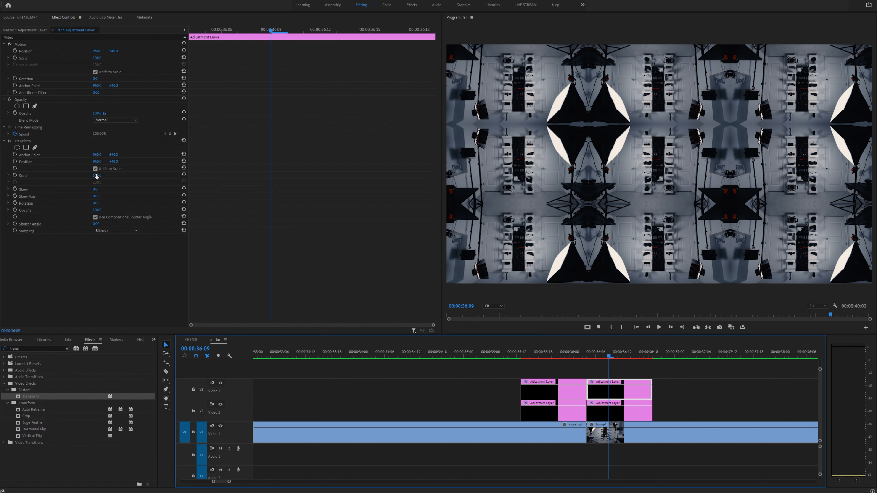
left_click_drag(97, 177, 233, 177)
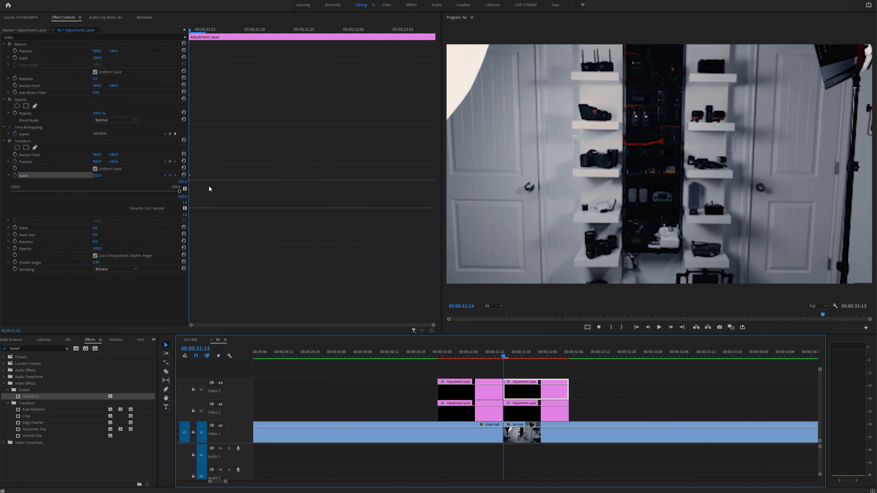
left_click(210, 162)
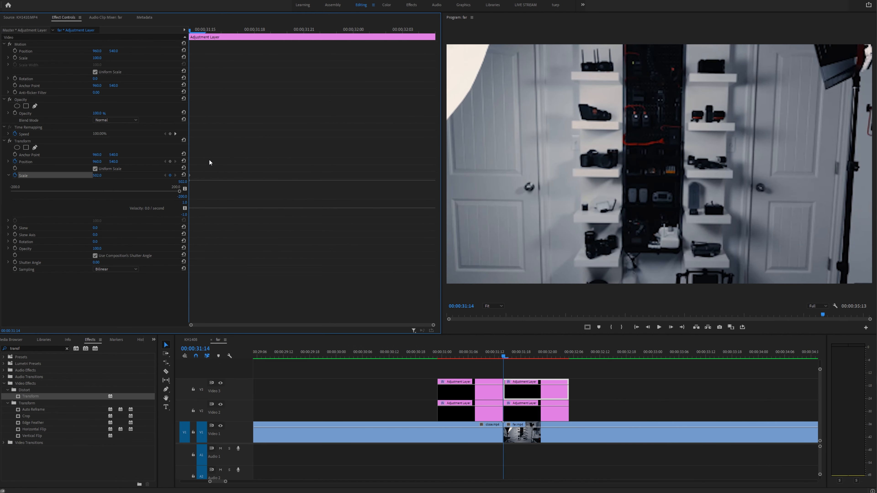
Add a second Transform Scale keyframe of 300 at 00:00:31:20.
left_click_drag(206, 31, 287, 32)
left_click(100, 175)
type("300")
key("Return")
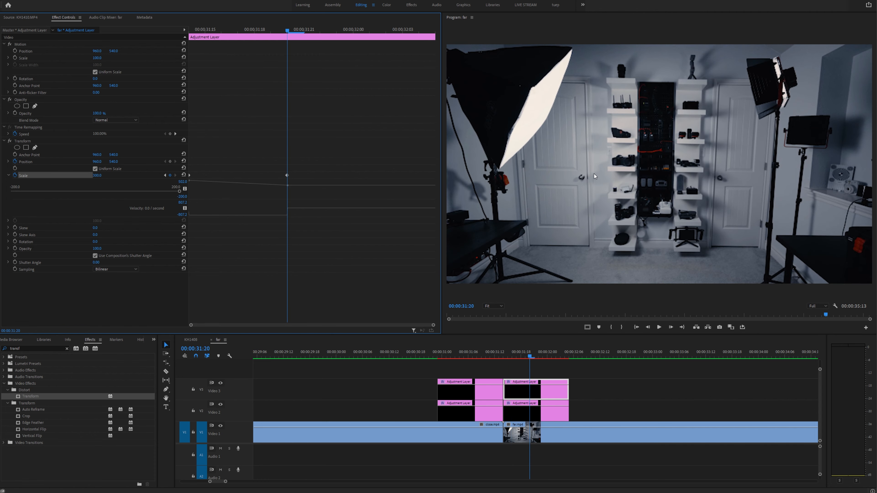
Apply Ease Out to the first Scale keyframe and Ease In to the second on the adjustment layer after the cut.
right_click(190, 175)
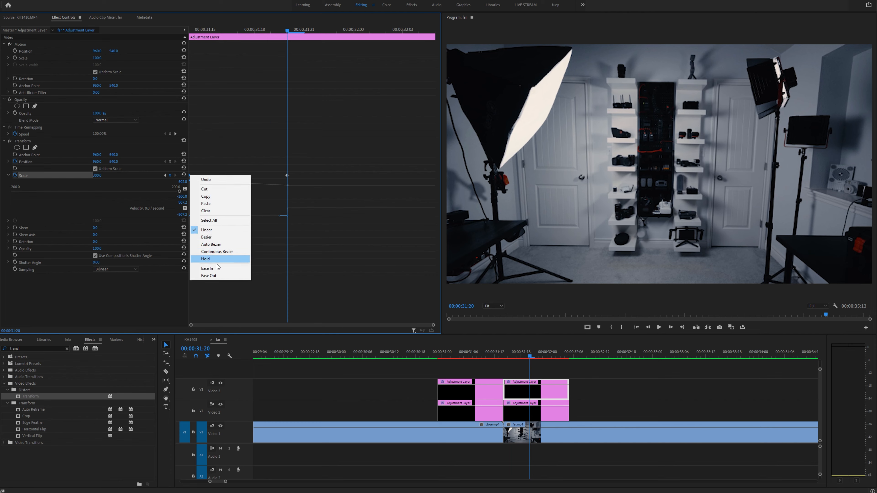
left_click(209, 276)
right_click(287, 175)
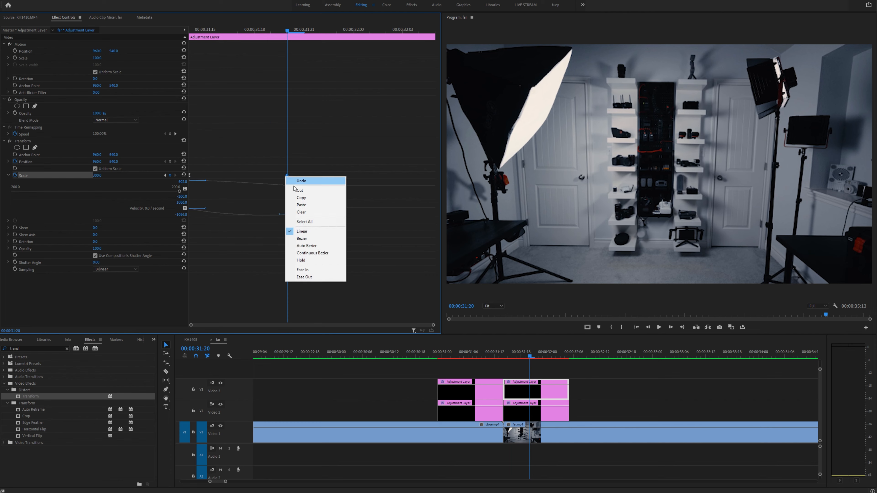
left_click(303, 270)
Reshape the second Transform layer's Scale curve for a fast start and slow finish, and play back the transition.
left_click_drag(241, 199, 242, 246)
left_click_drag(205, 186, 185, 189)
left_click_drag(271, 200, 215, 199)
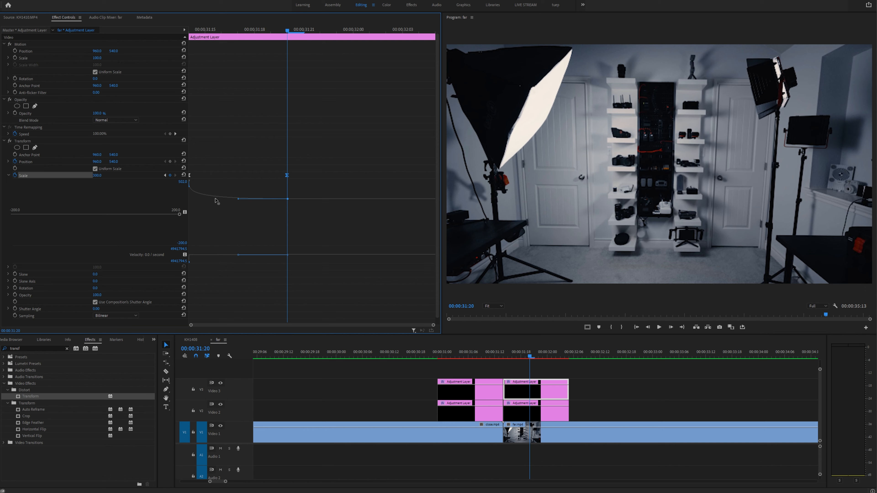
left_click(426, 355)
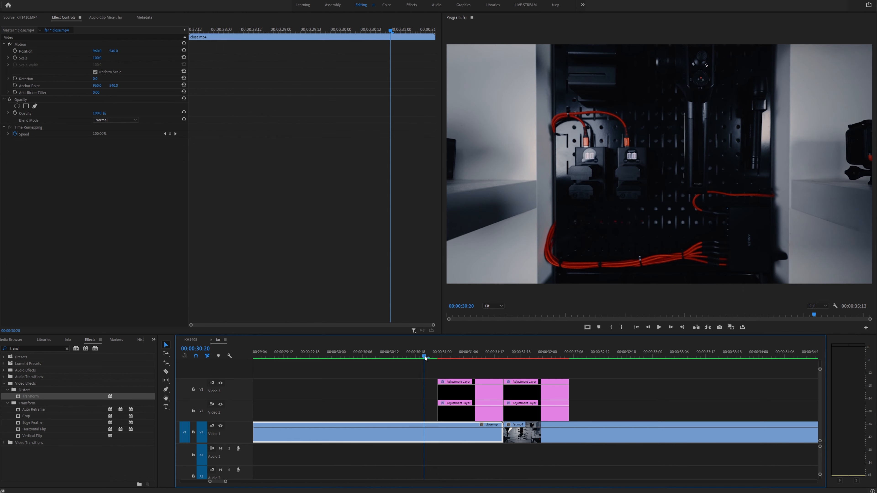
key("space")
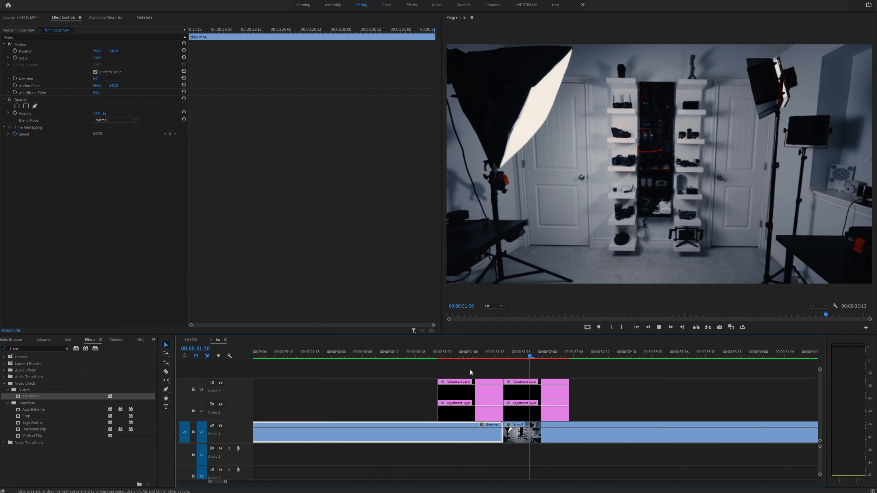
Turn off the composition's shutter angle and enter a custom Shutter Angle for the Transform effect on the Video 3 adjustment layer after the cut.
left_click(519, 356)
left_click(527, 392)
left_click(95, 256)
left_click(102, 262)
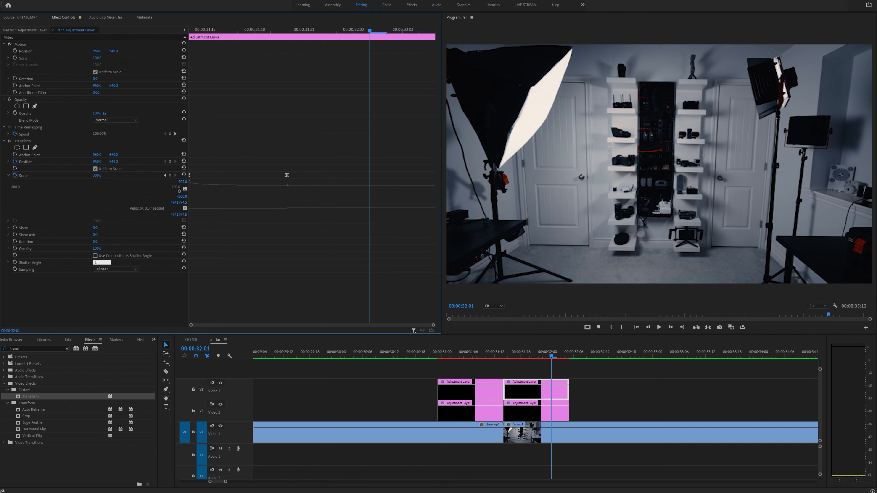
key("Return")
Start Transform Position keyframing at 00:00:31:18 and add a slightly offset Position keyframe at 00:00:31:19 for a shake.
left_click(223, 33)
left_click(199, 34)
left_click_drag(198, 34, 252, 36)
left_click(15, 161)
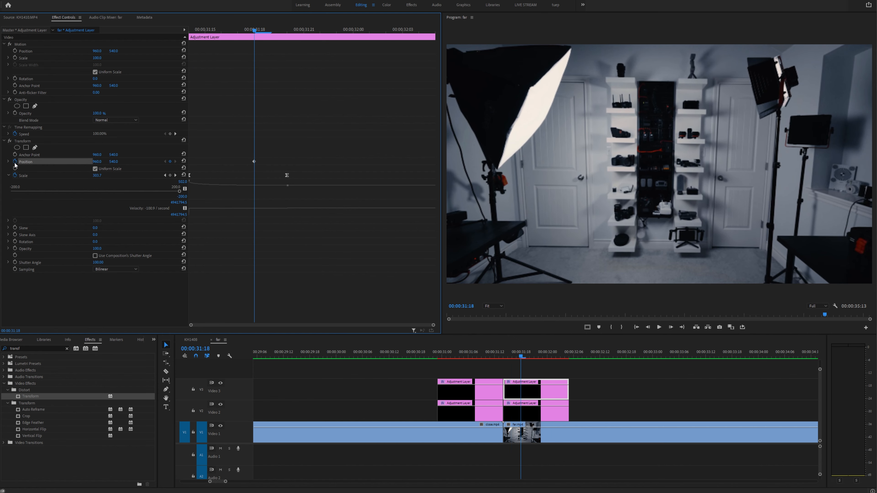
key("Right")
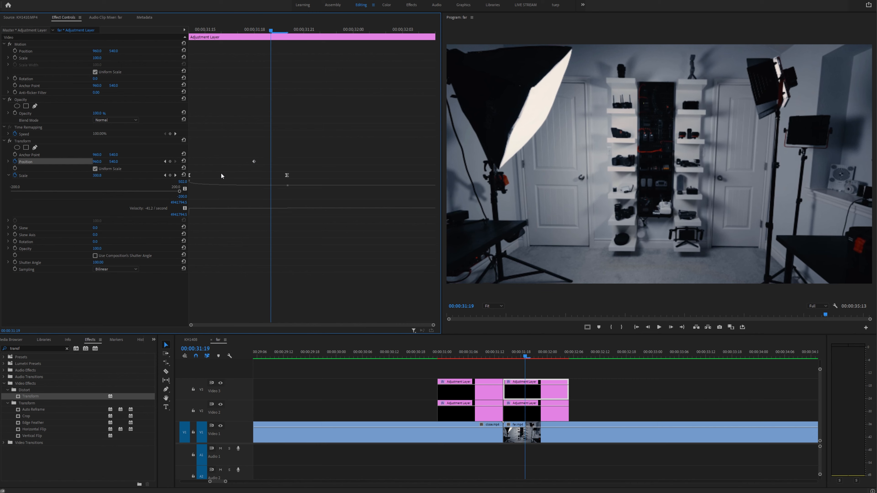
left_click_drag(99, 161, 117, 161)
key("Right")
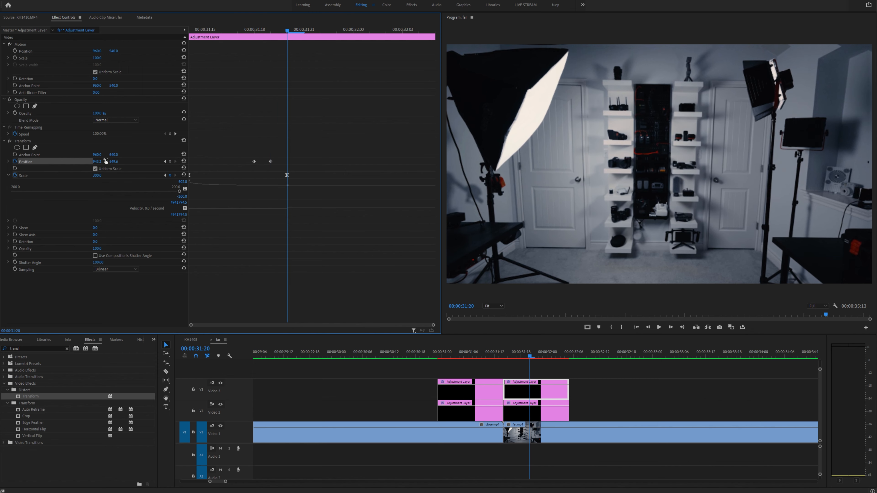
Add differently offset Position keyframes at 00:00:31:20 and 00:00:31:21, and reset the Position at 00:00:31:22.
left_click_drag(98, 162, 124, 164)
key("Right")
key("Right")
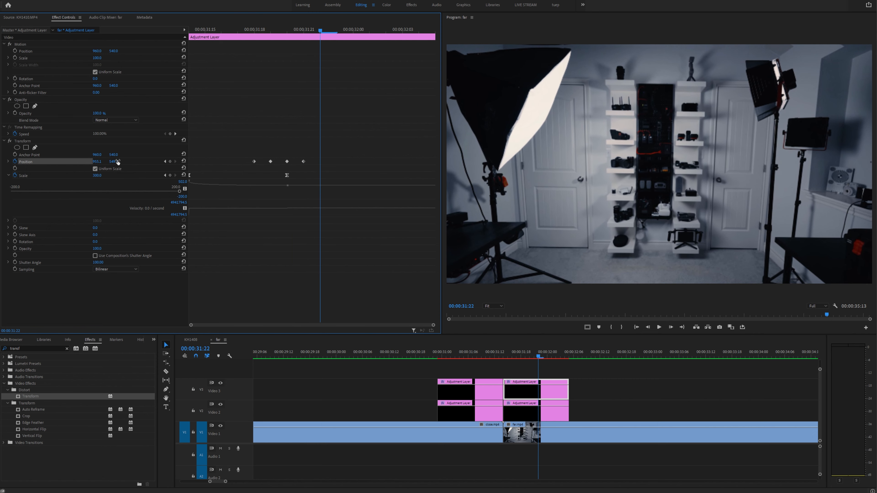
left_click(183, 161)
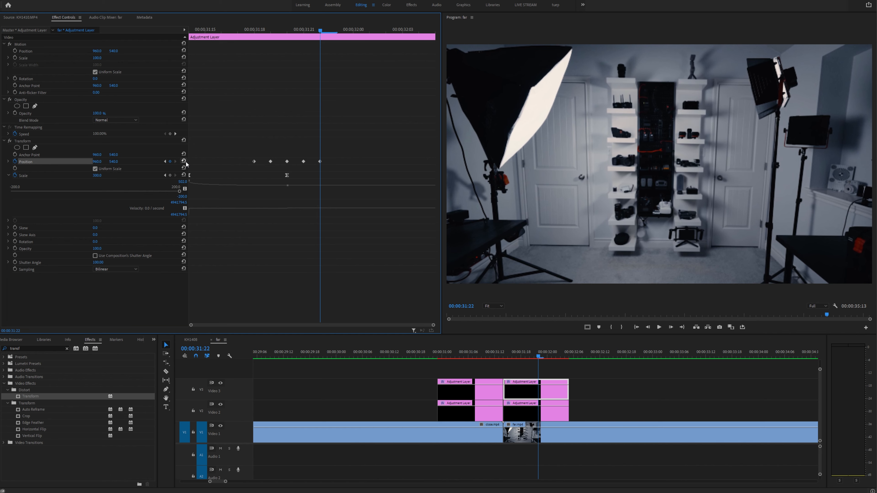
Play back the zoom-out transition from before the adjustment layers to examine the timing of the camera shake.
left_click(437, 357)
key("space")
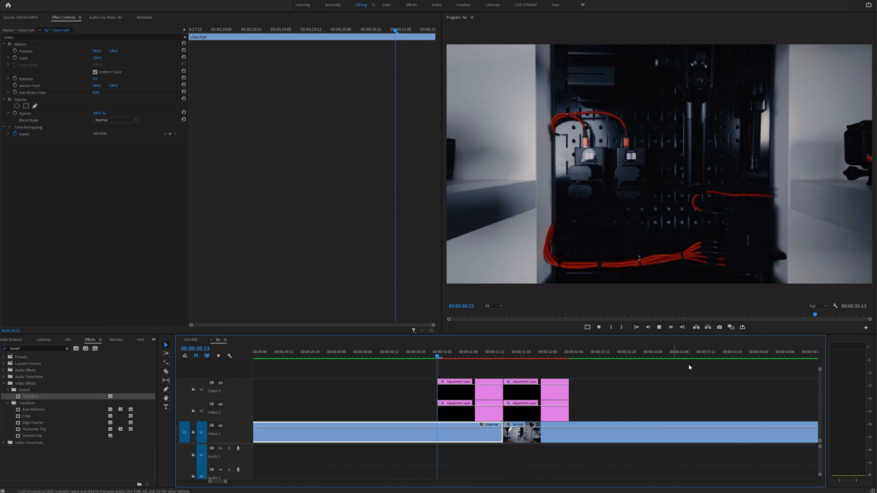
left_click(425, 353)
key("space")
left_click(424, 353)
key("space")
key("space")
Shift all five Transform Position keyframes earlier to start at about 00:00:31:16, and play back the transition.
left_click_drag(549, 354, 528, 352)
left_click(529, 388)
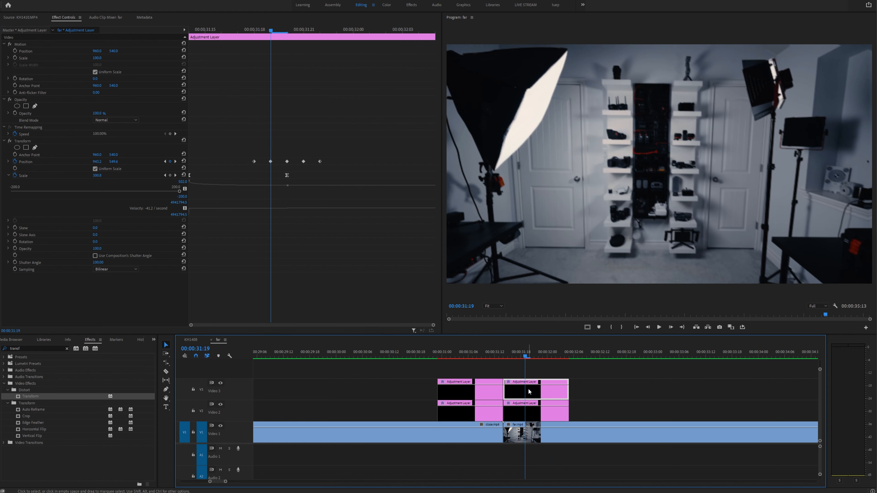
left_click_drag(349, 170, 231, 165)
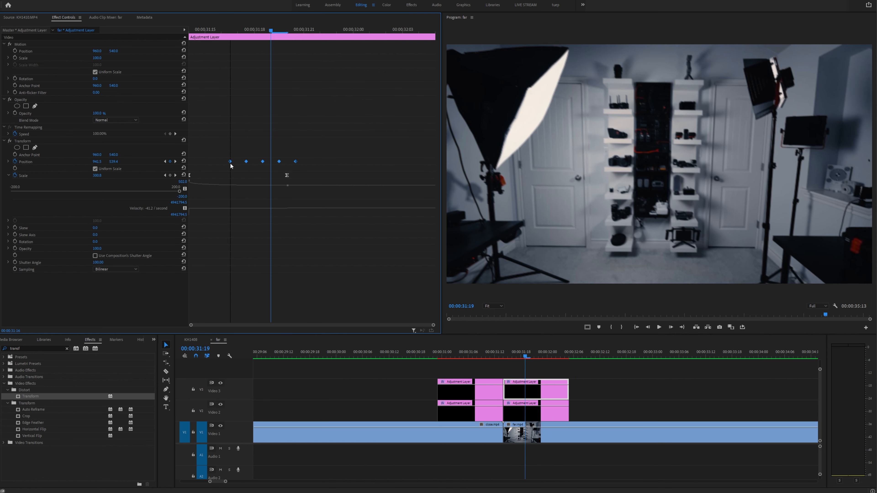
left_click(202, 32)
left_click(517, 356)
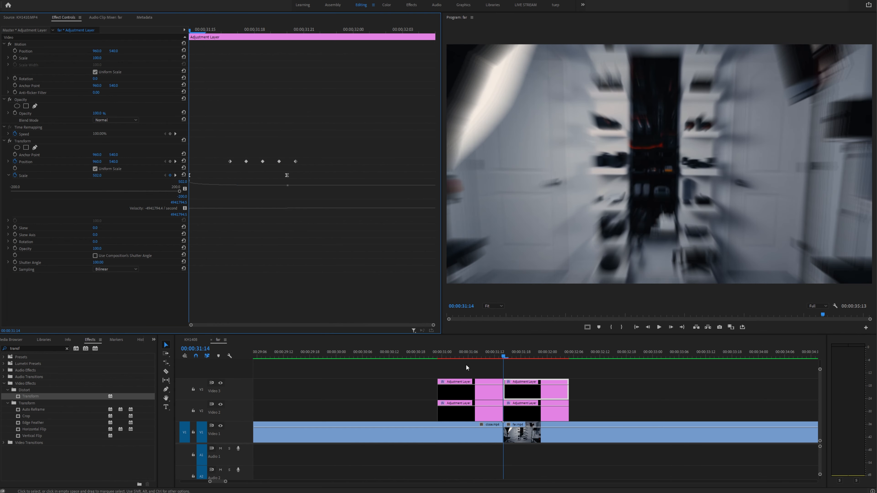
left_click(420, 353)
key("space")
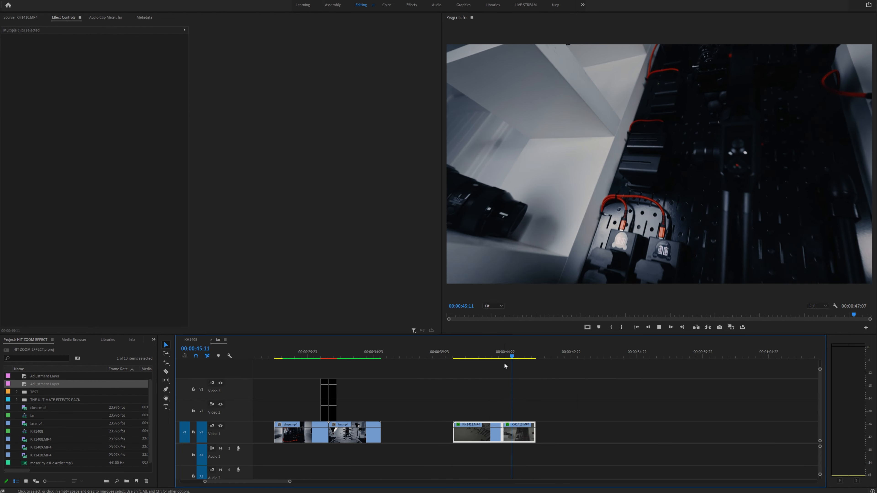
Preview the last clip pair and duplicate the adjustment layers from the far-to-close transition over the cut between those clips.
key("space")
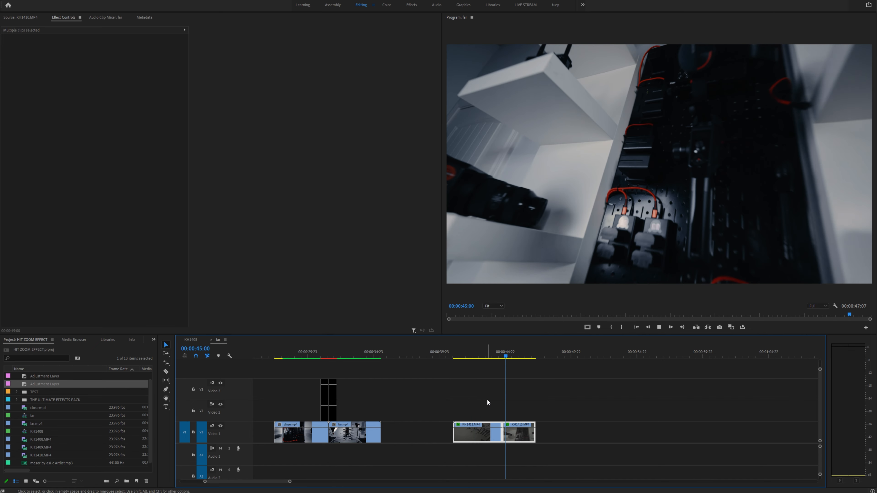
key("space")
left_click(419, 414)
key("minus")
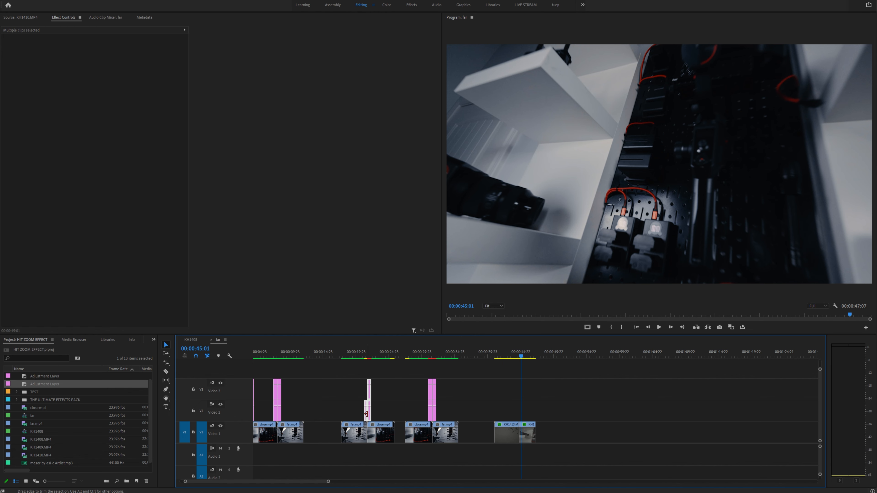
left_click_drag(366, 418, 432, 416)
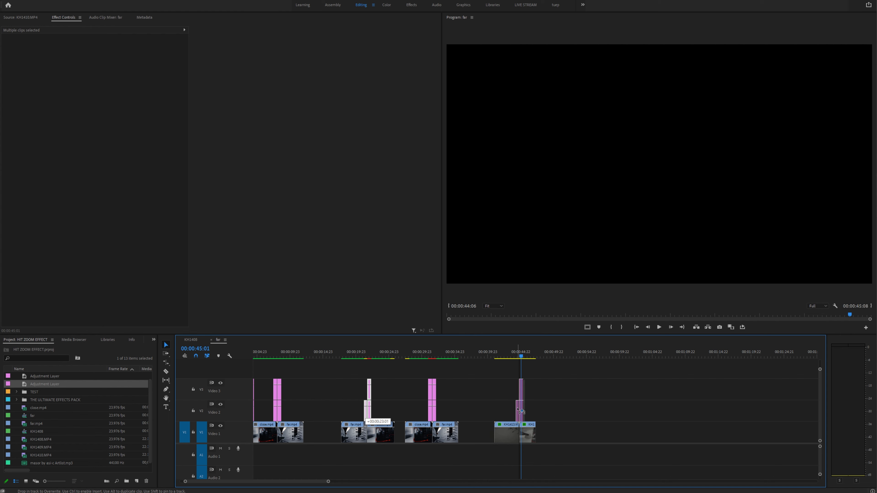
Mark an in-to-out range around the copied adjustment layers and render it.
key("equal")
key("equal")
key("equal")
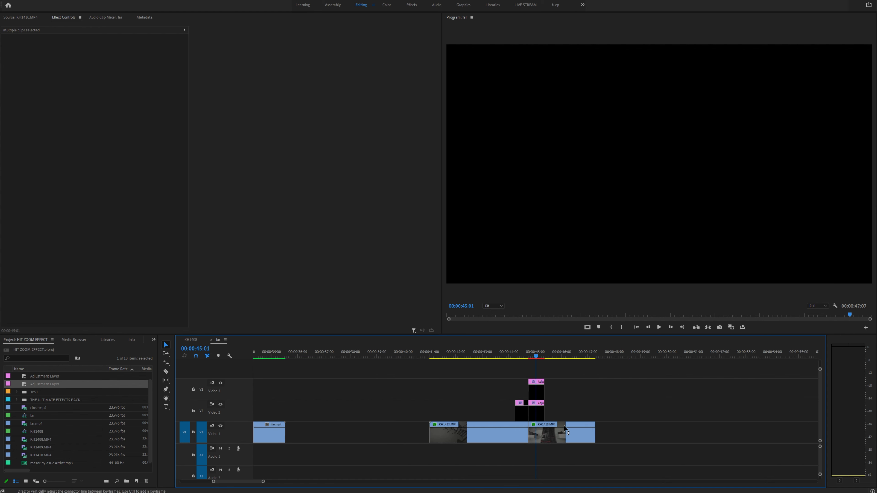
left_click(503, 356)
mouse_move(503, 355)
left_mouse_down()
mouse_move(479, 356)
mouse_move(501, 358)
left_mouse_up()
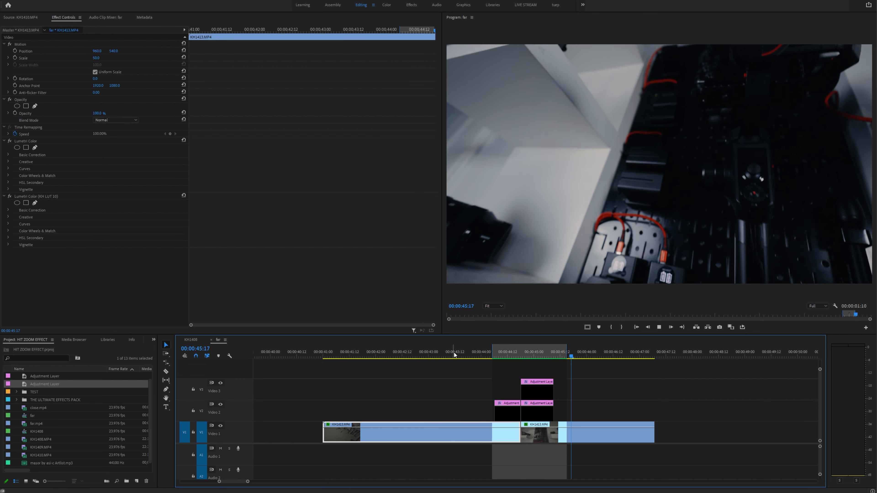
Play back the copied zoom transition between the last two clips from about 00:00:43:12.
left_click(454, 354)
key("space")
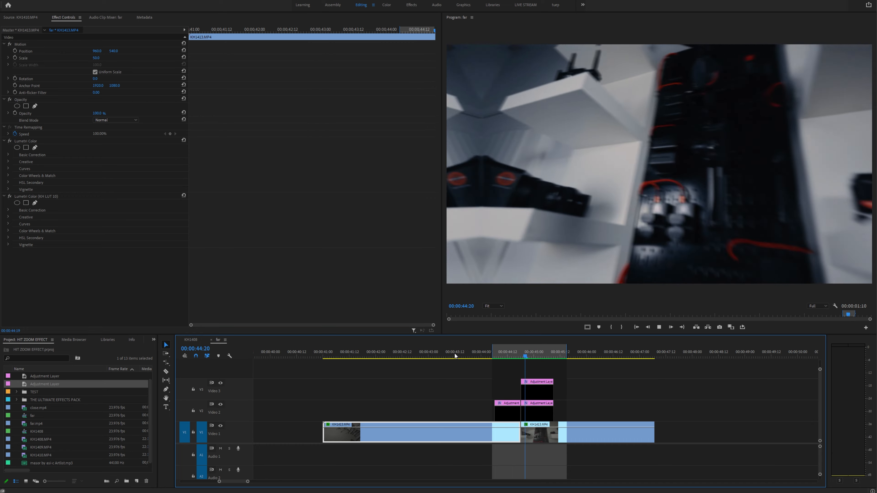
left_click(454, 356)
key("space")
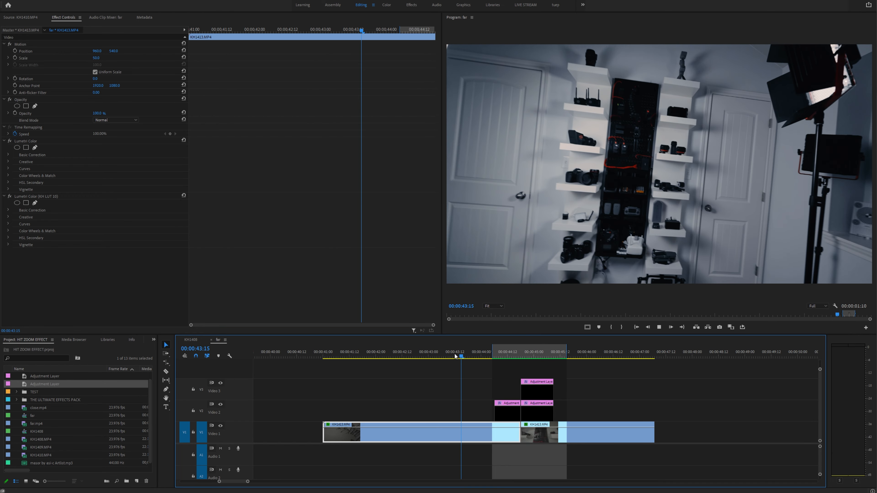